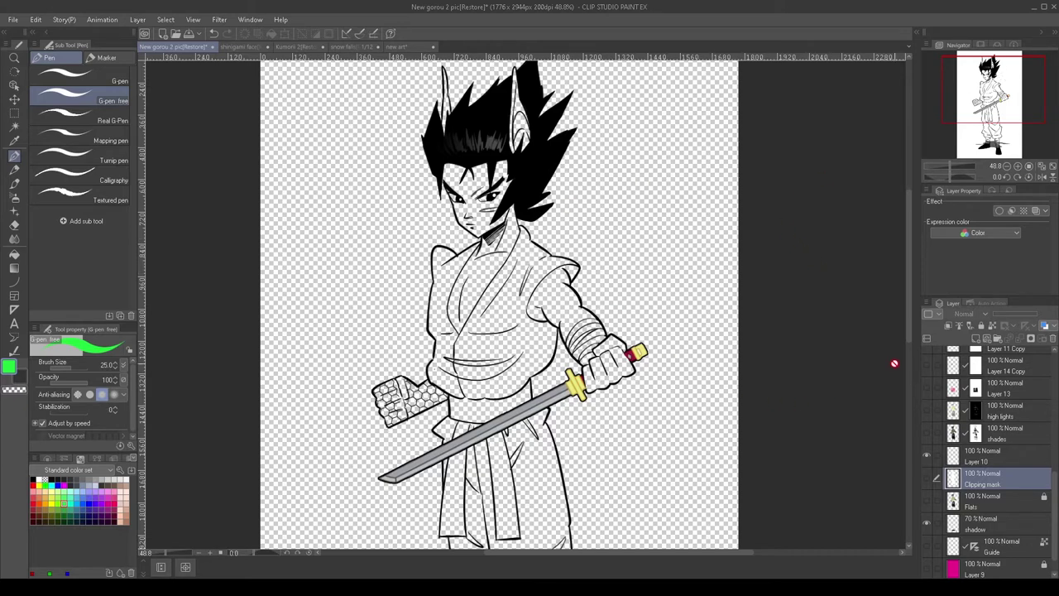
Show the magenta background layer, Layer 9, behind the character's line art
scroll(883, 365, down, 2)
scroll(883, 365, up, 1)
scroll(867, 349, down, 2)
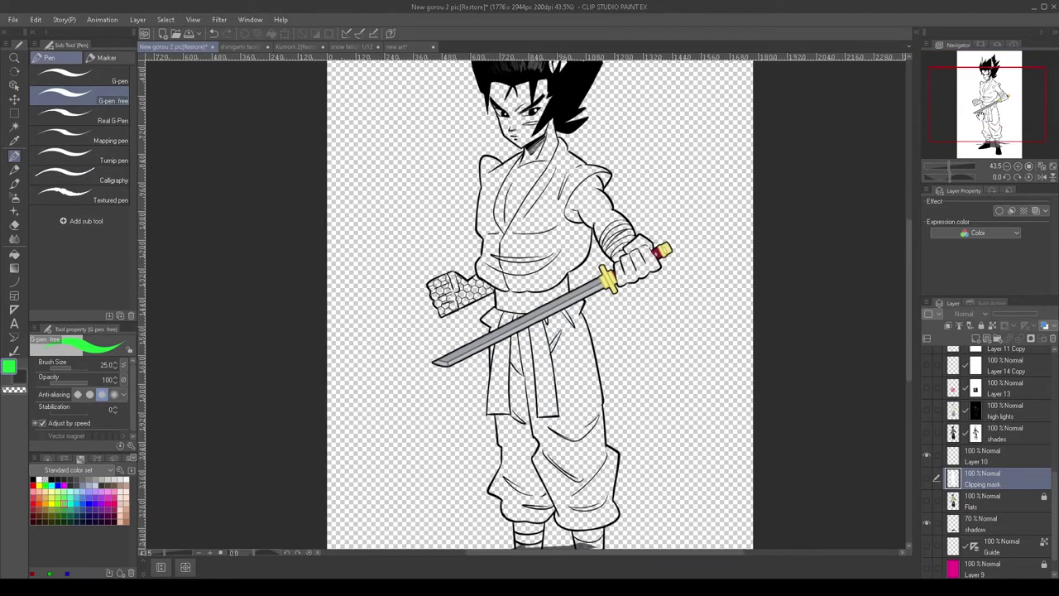
scroll(911, 347, down, 2)
scroll(912, 348, up, 3)
scroll(911, 348, right, 1)
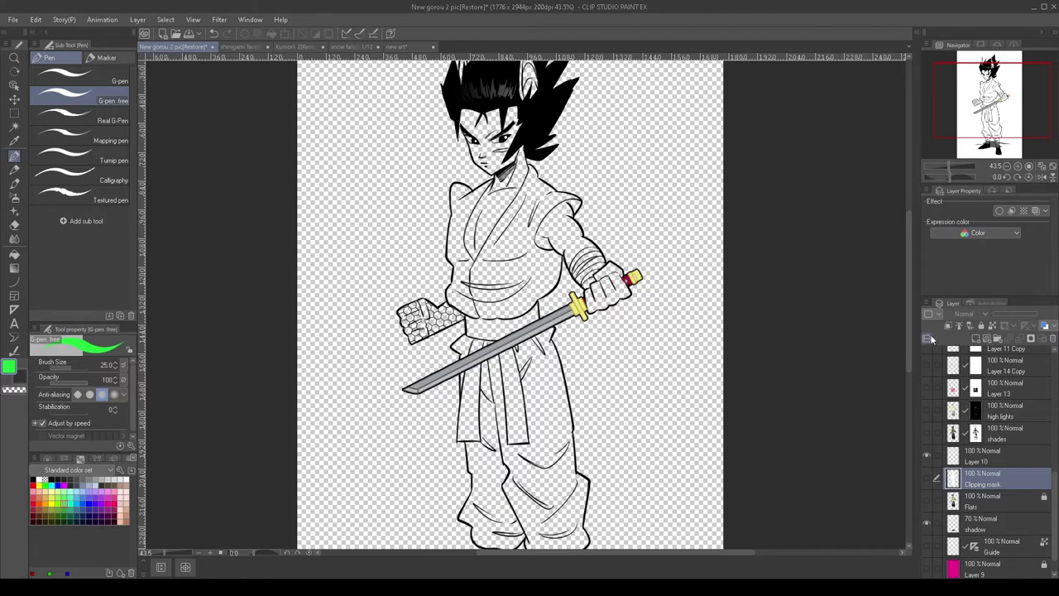
scroll(974, 529, down, 1)
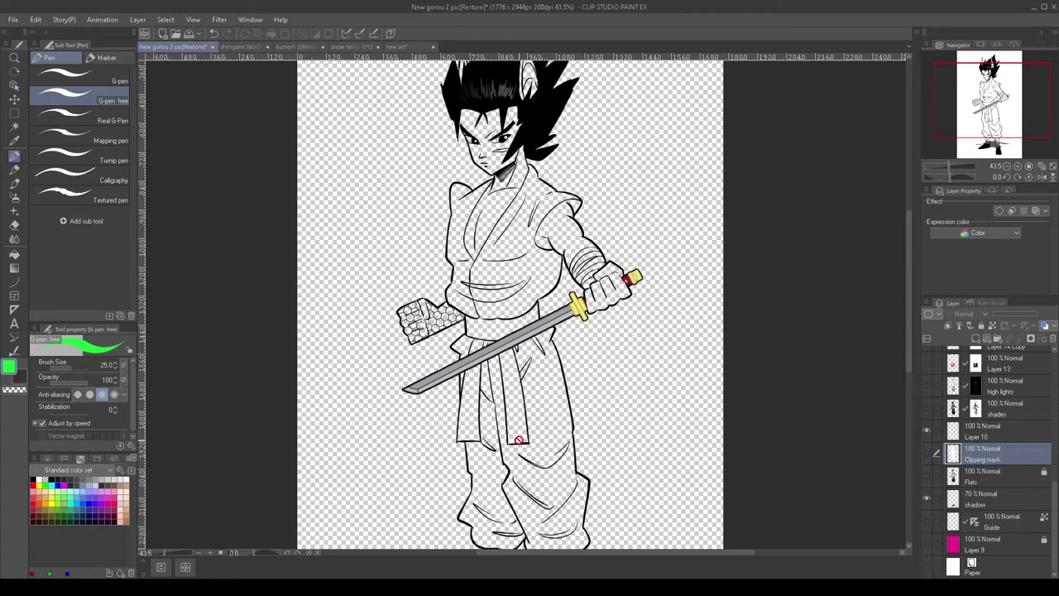
click(926, 542)
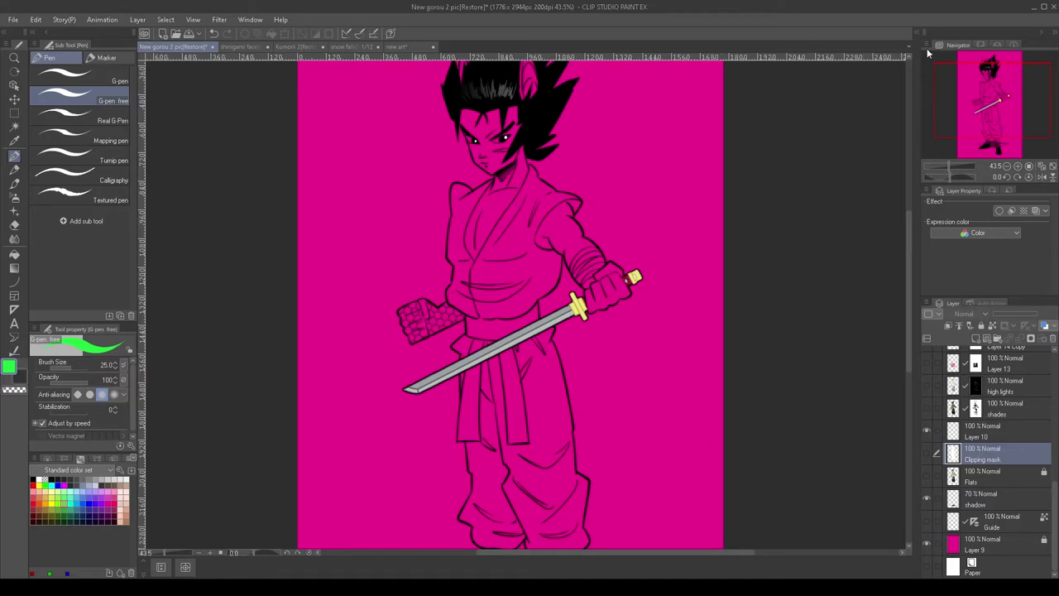
Show the Clipping mask layer so the character has a solid white fill against the background
scroll(820, 170, down, 5)
scroll(908, 158, up, 2)
drag(982, 116, 977, 83)
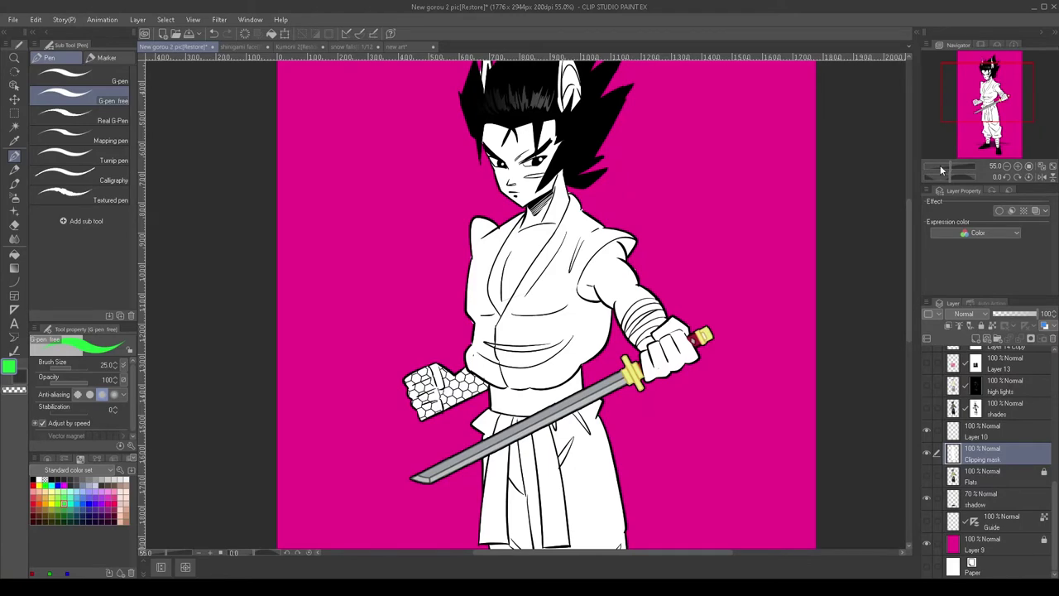
drag(974, 108, 1003, 81)
scroll(972, 122, up, 1)
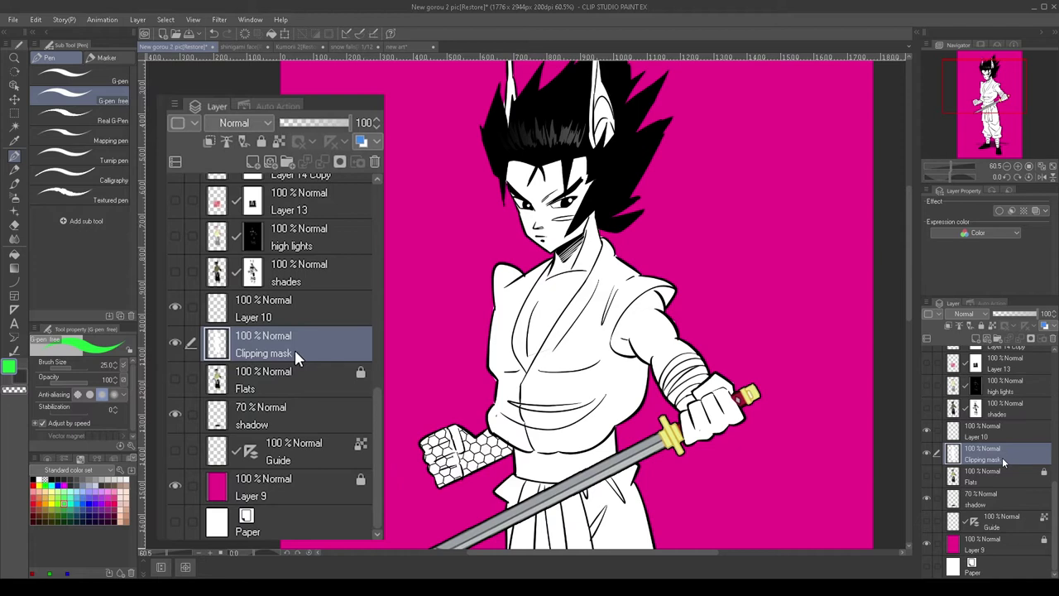
Add a new raster layer clipped to the Clipping mask layer and lock the Clipping mask layer, leaving the new layer selected
click(253, 163)
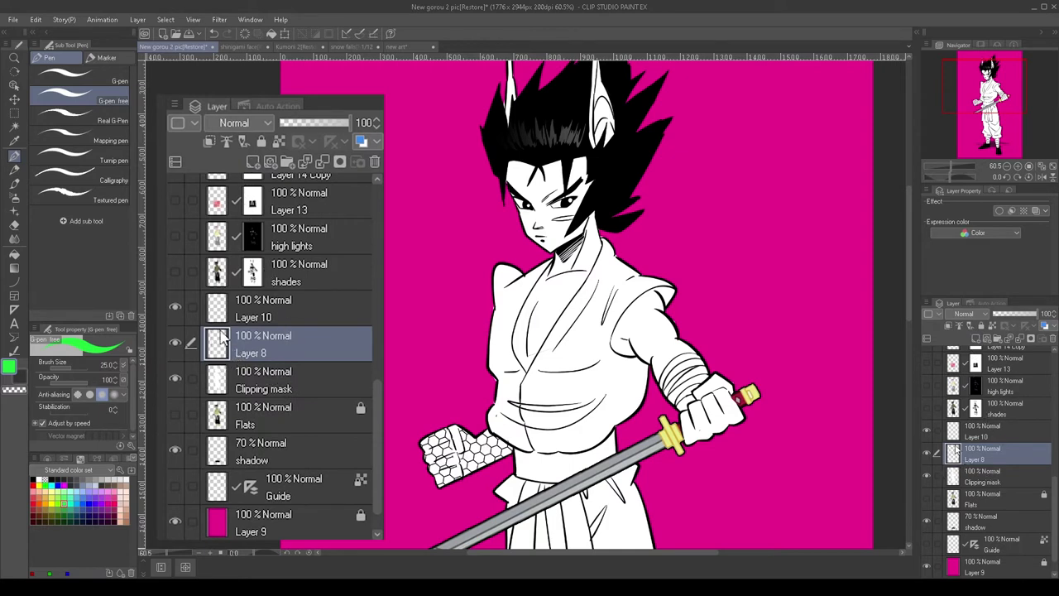
click(213, 145)
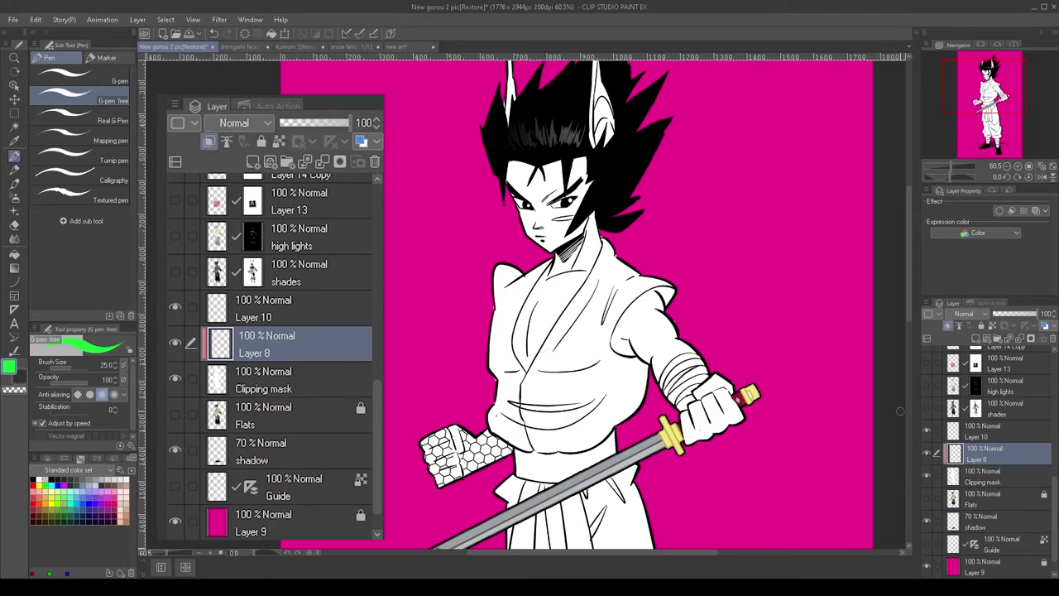
click(1018, 482)
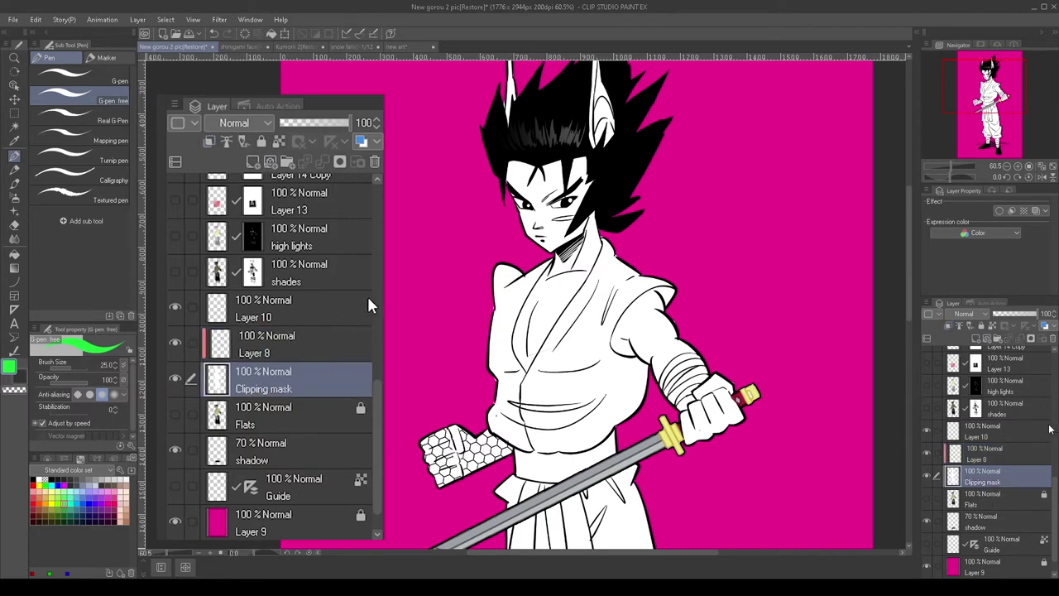
click(982, 328)
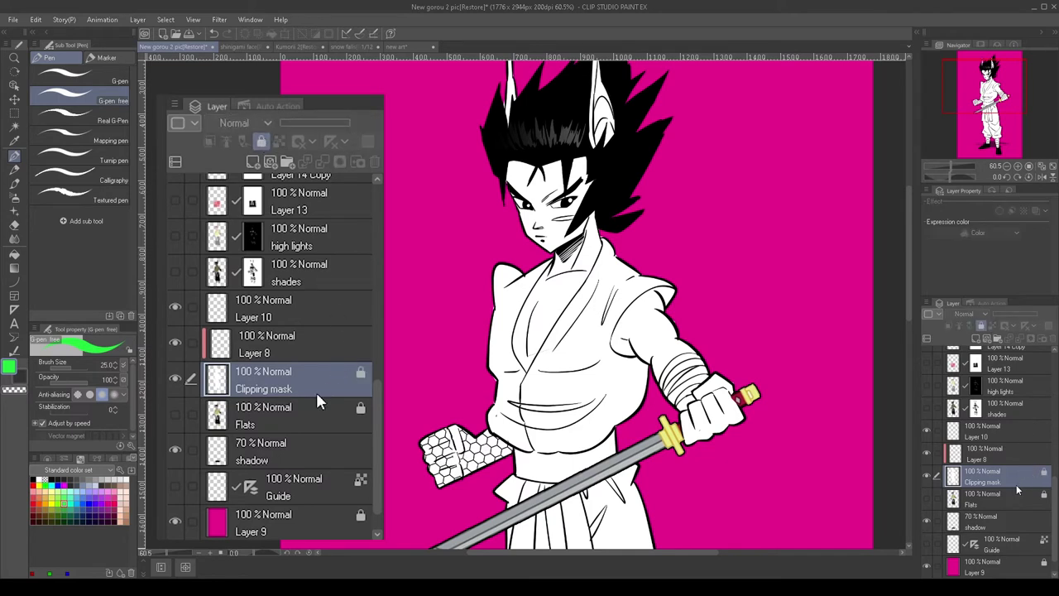
click(282, 340)
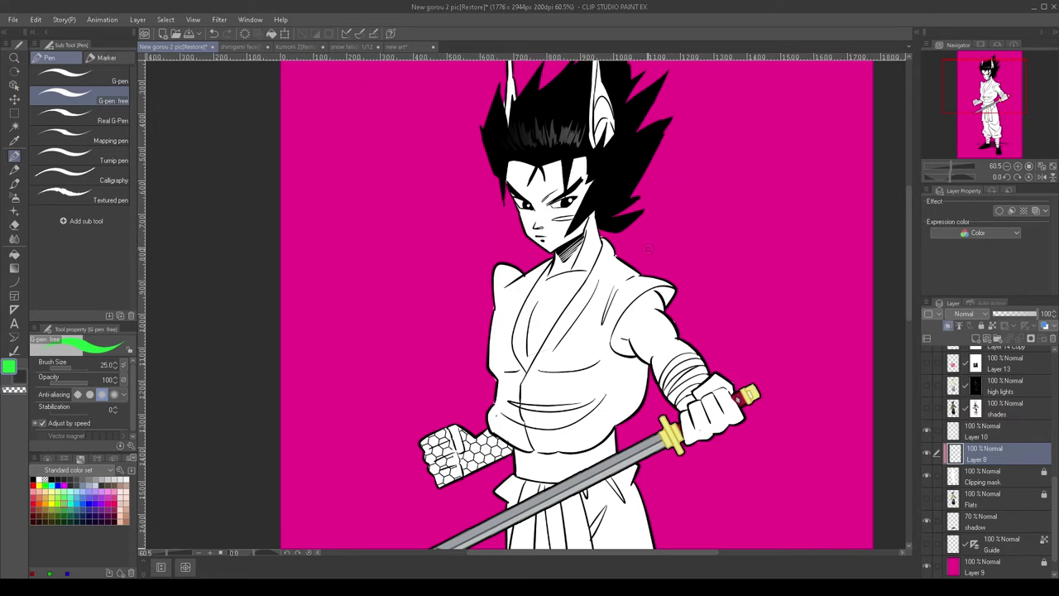
Paint the character's face bright green on the clipped layer with freehand G-pen strokes, running from the forehead towards the chin
scroll(648, 249, up, 4)
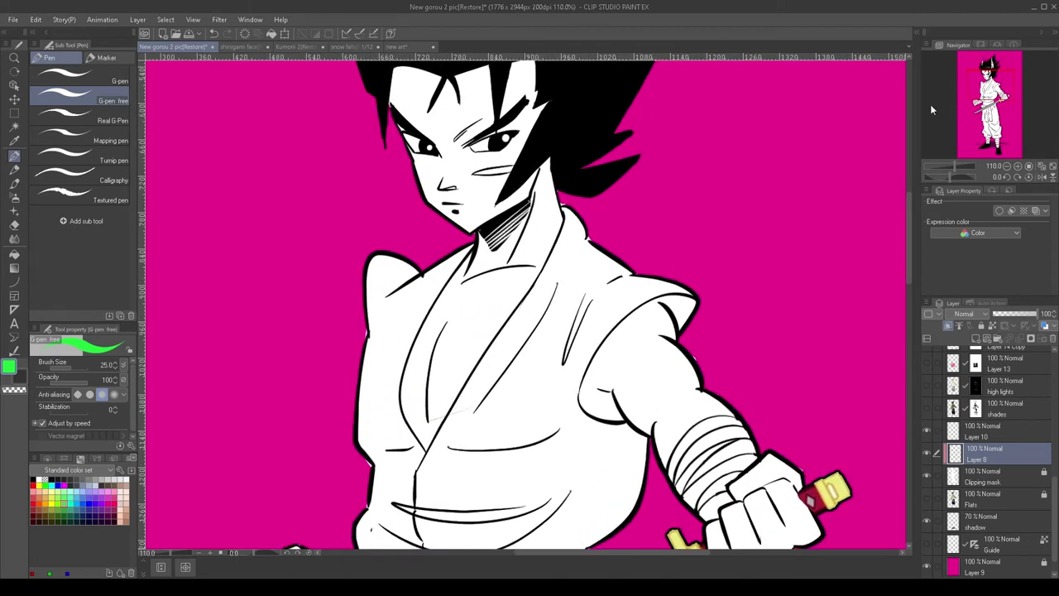
drag(991, 96, 995, 91)
scroll(369, 368, up, 1)
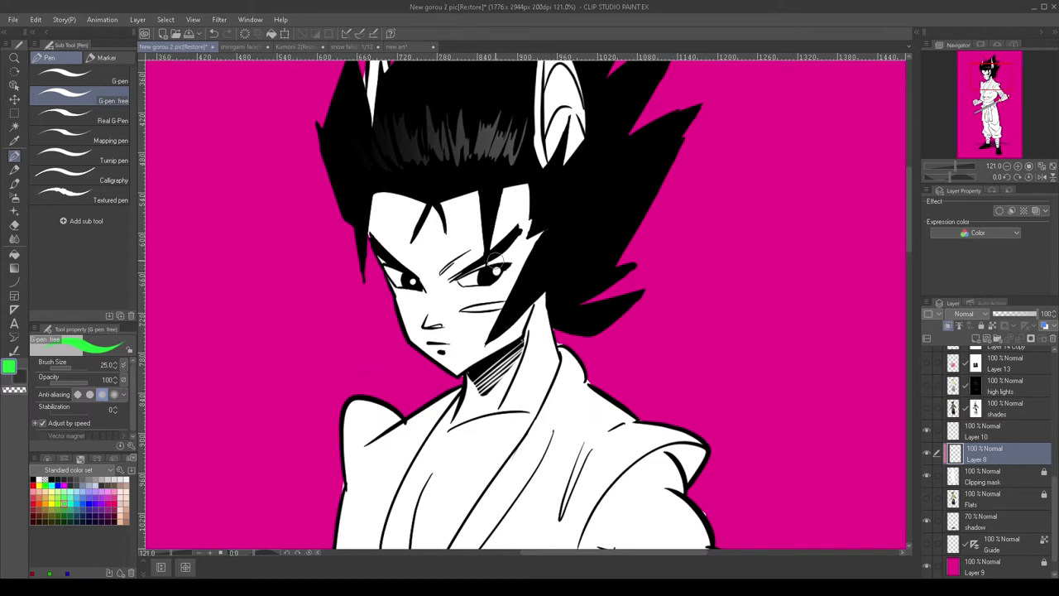
mouse_move(383, 204)
mouse_down()
mouse_move(513, 205)
mouse_move(480, 217)
mouse_move(519, 192)
mouse_move(463, 240)
mouse_move(541, 218)
mouse_move(424, 248)
mouse_move(512, 266)
mouse_move(397, 285)
mouse_move(397, 261)
mouse_move(443, 255)
mouse_move(389, 240)
mouse_move(444, 224)
mouse_move(423, 202)
mouse_move(353, 217)
mouse_up()
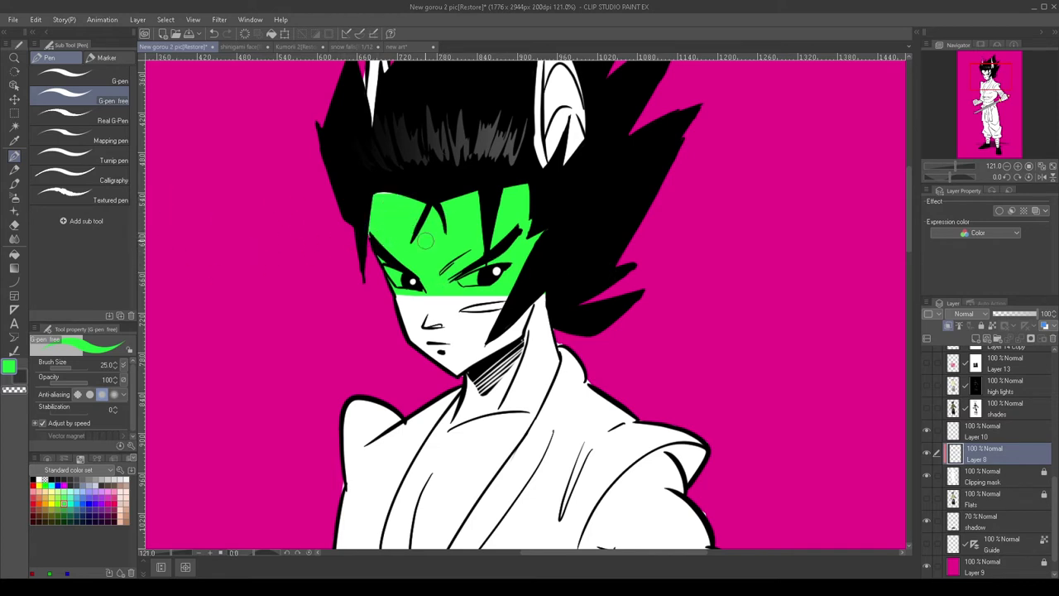
mouse_move(440, 283)
mouse_down()
mouse_move(418, 296)
mouse_move(434, 303)
mouse_move(432, 317)
mouse_move(402, 326)
mouse_move(428, 324)
mouse_move(483, 351)
mouse_up()
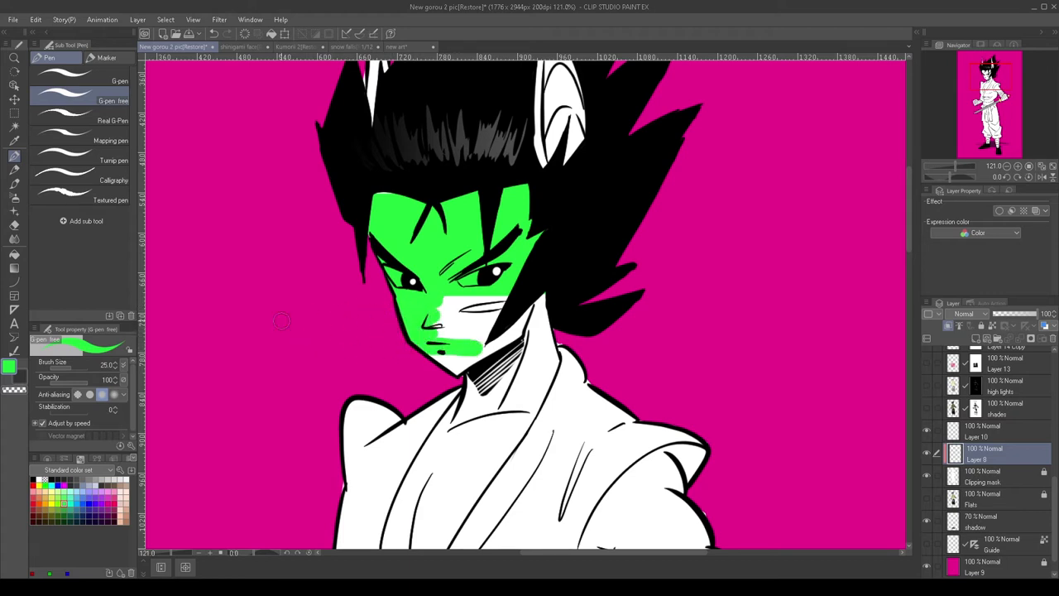
mouse_move(439, 306)
mouse_down()
mouse_move(536, 311)
mouse_move(440, 320)
mouse_move(547, 321)
mouse_move(438, 329)
mouse_move(488, 341)
mouse_move(474, 334)
mouse_up()
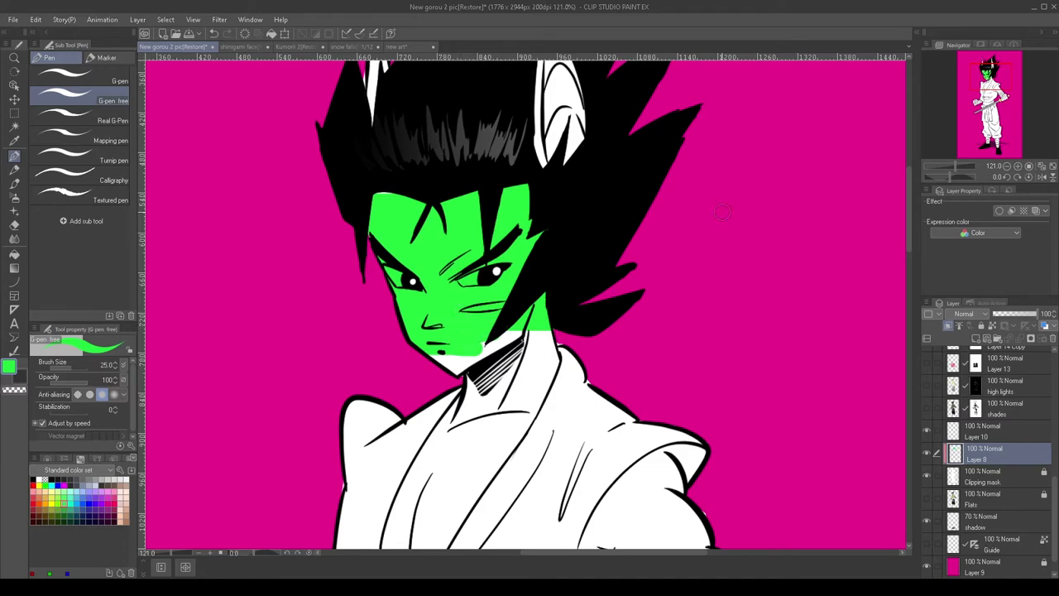
mouse_move(996, 72)
mouse_down()
mouse_move(992, 139)
mouse_move(995, 81)
mouse_up()
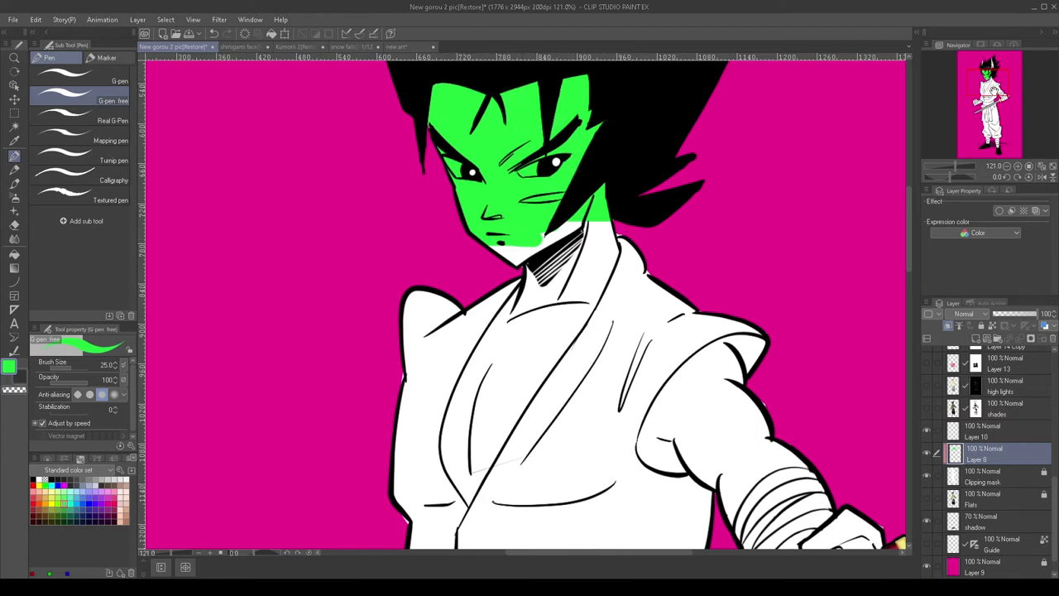
drag(561, 170, 573, 241)
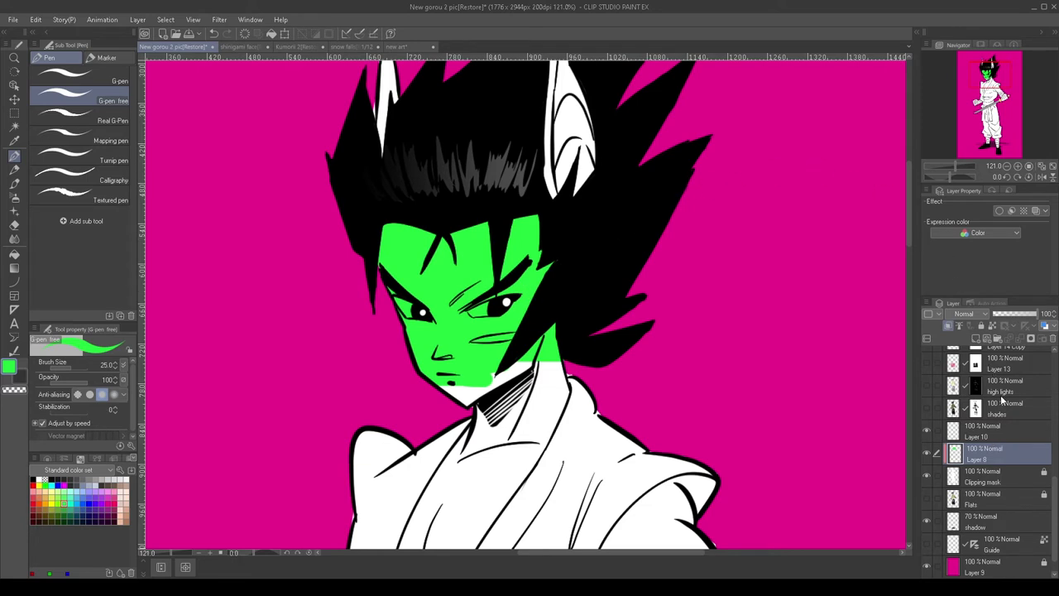
scroll(549, 403, up, 1)
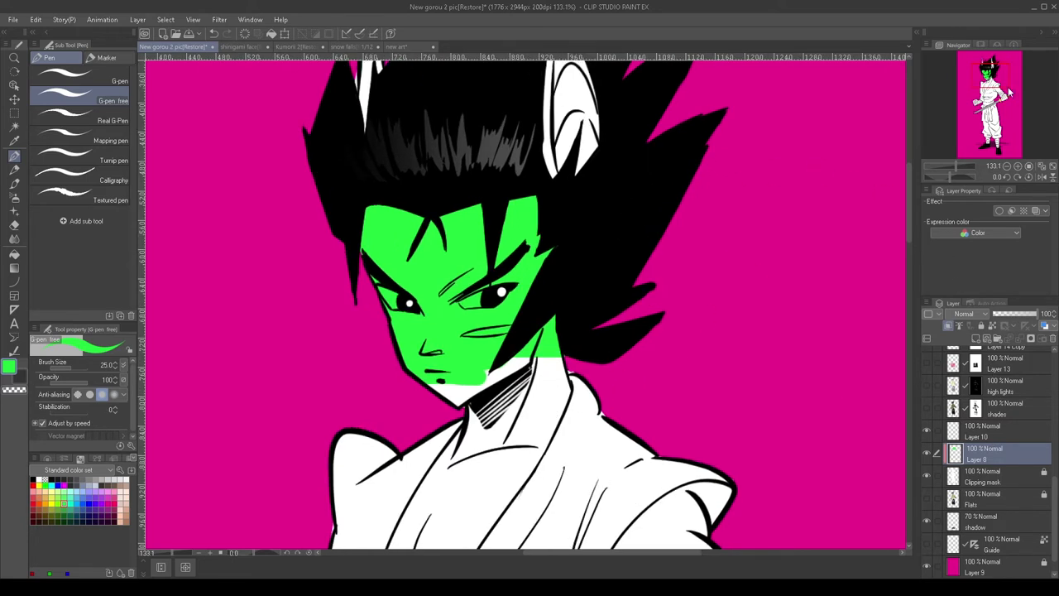
drag(994, 70, 991, 69)
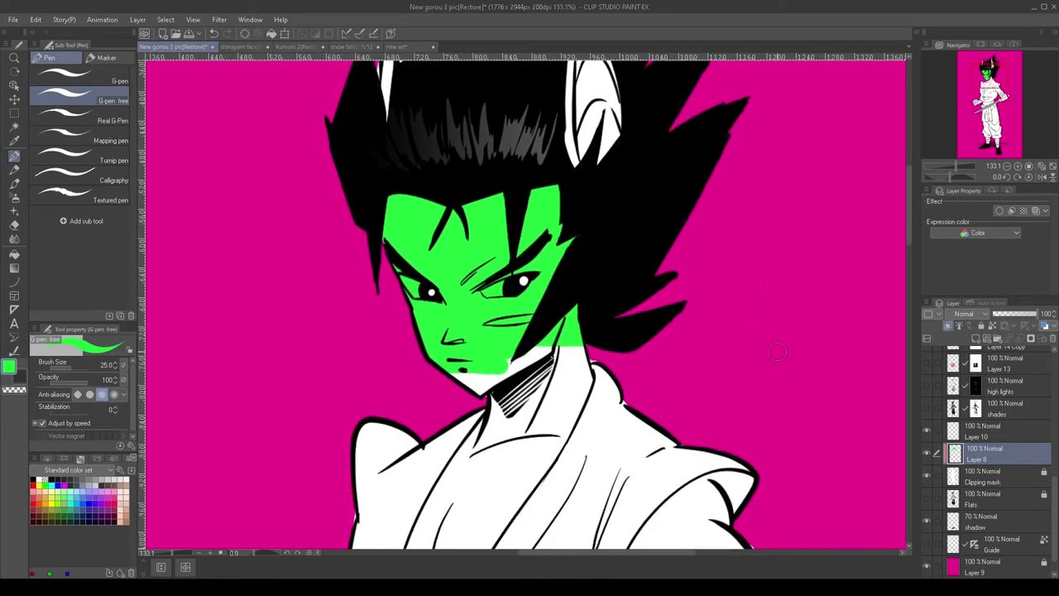
click(995, 473)
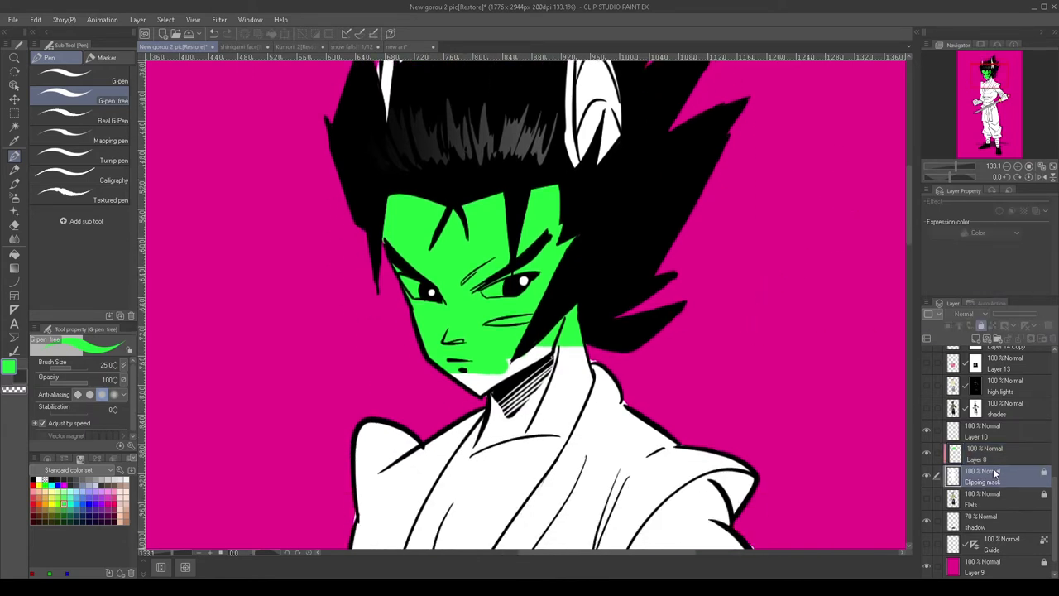
click(1002, 459)
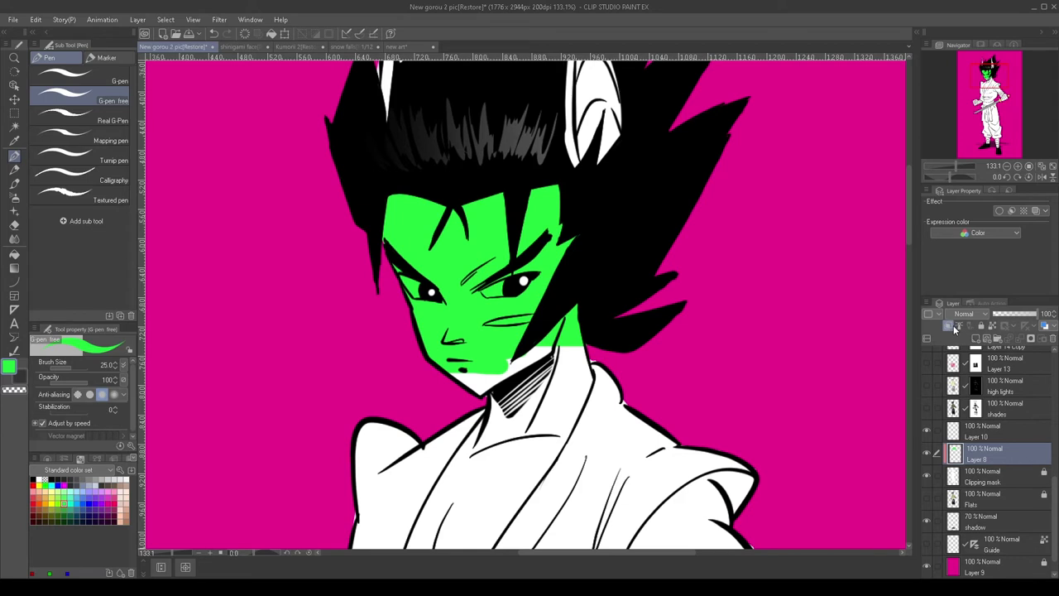
Turn off clipping on the green paint layer to examine the strokes outside the figure, and clip it to the layer below again
key(ctrl+z)
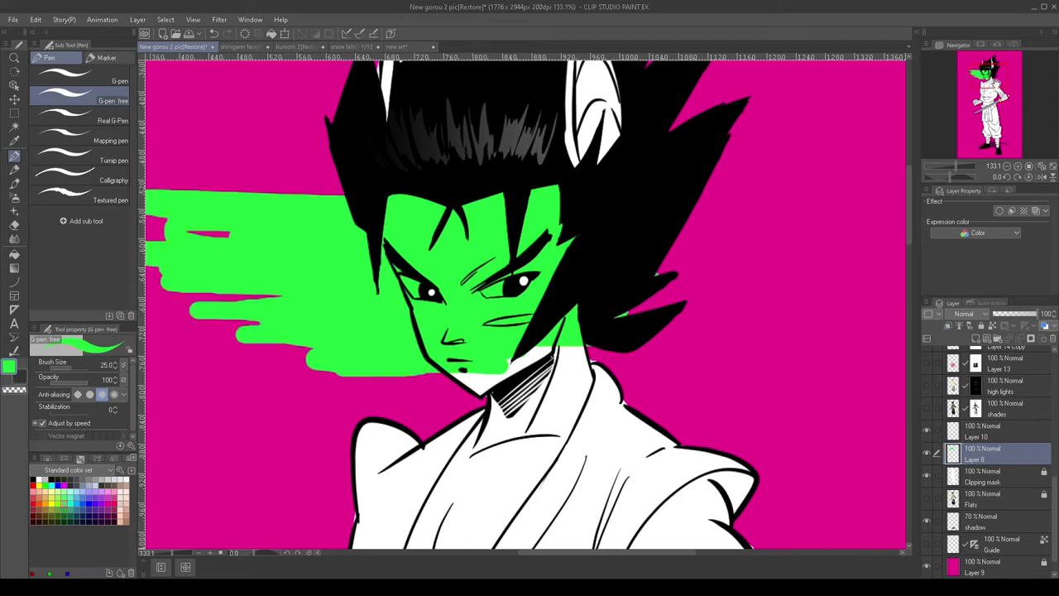
drag(834, 299, 856, 289)
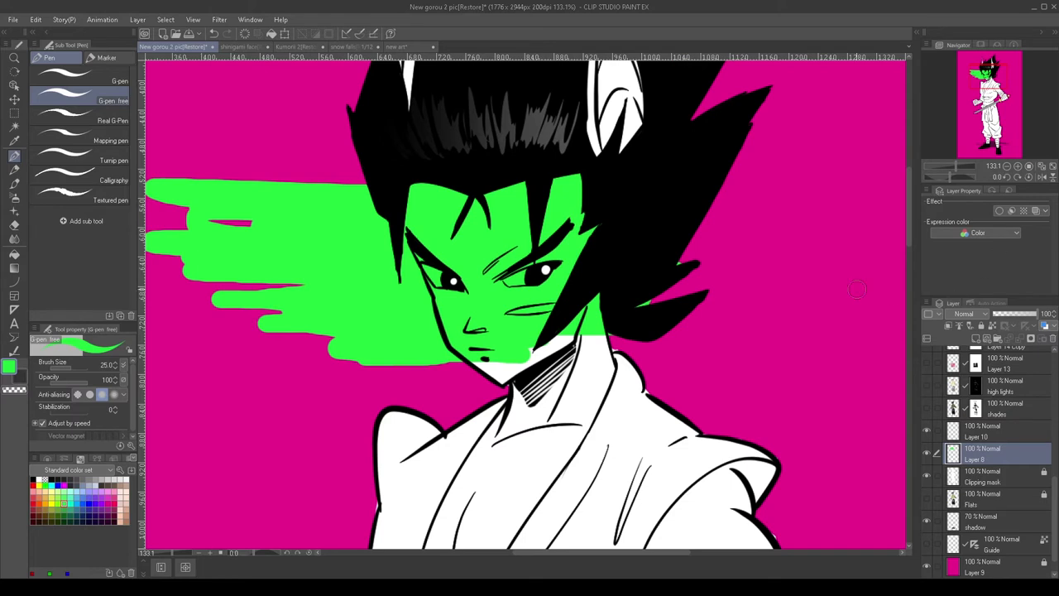
click(976, 78)
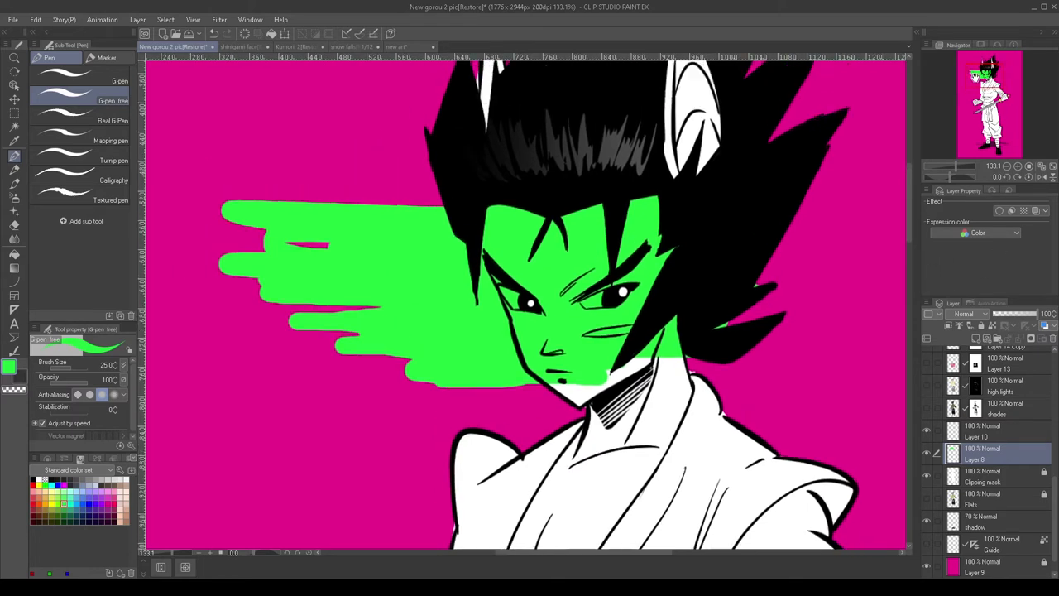
drag(666, 218, 688, 240)
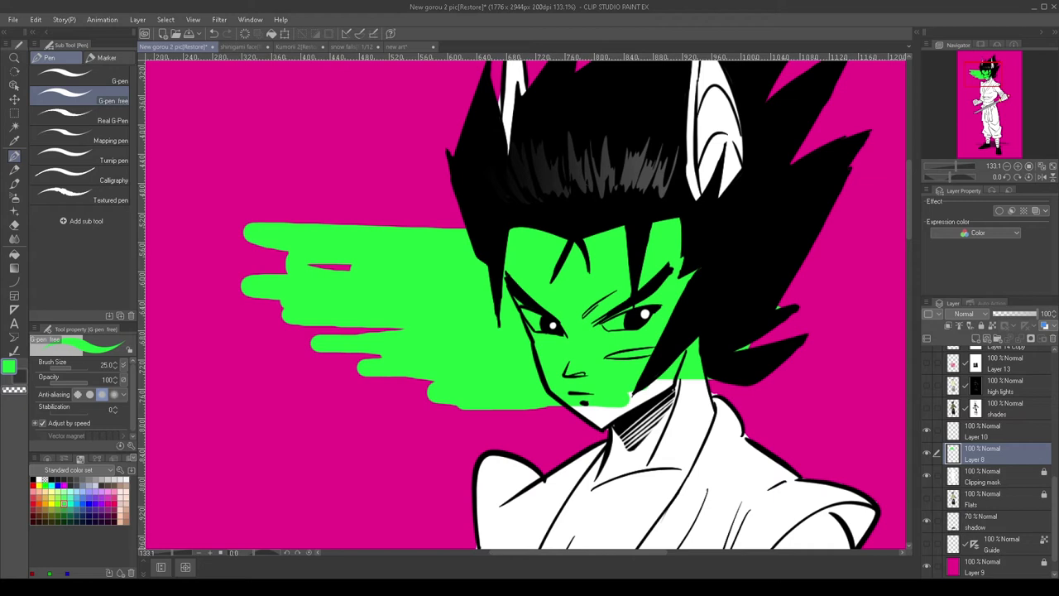
click(946, 327)
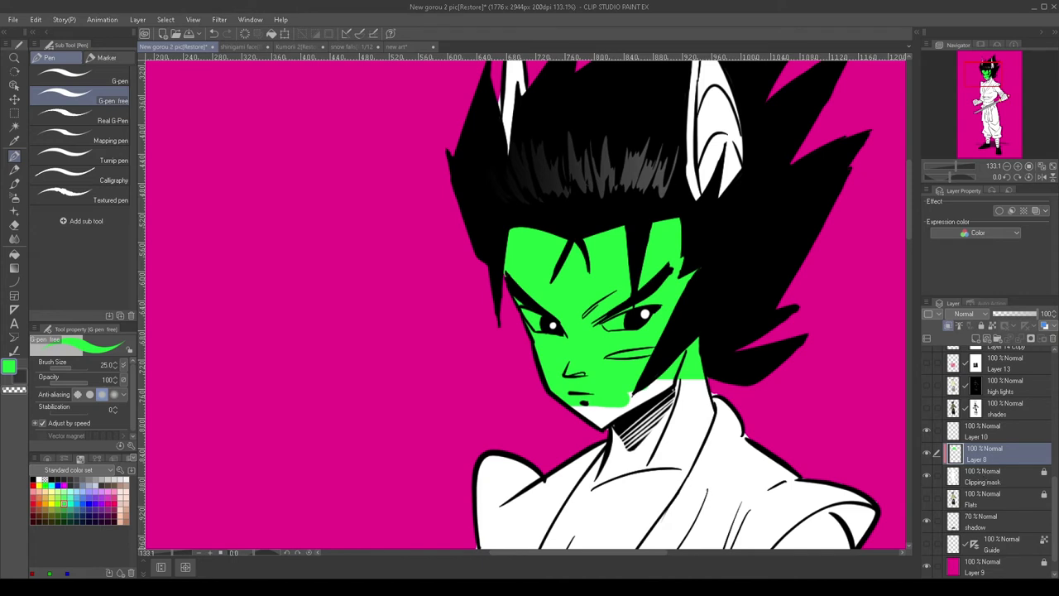
Add another raster layer clipped to the Clipping mask layer and move it above the green paint layer
click(963, 487)
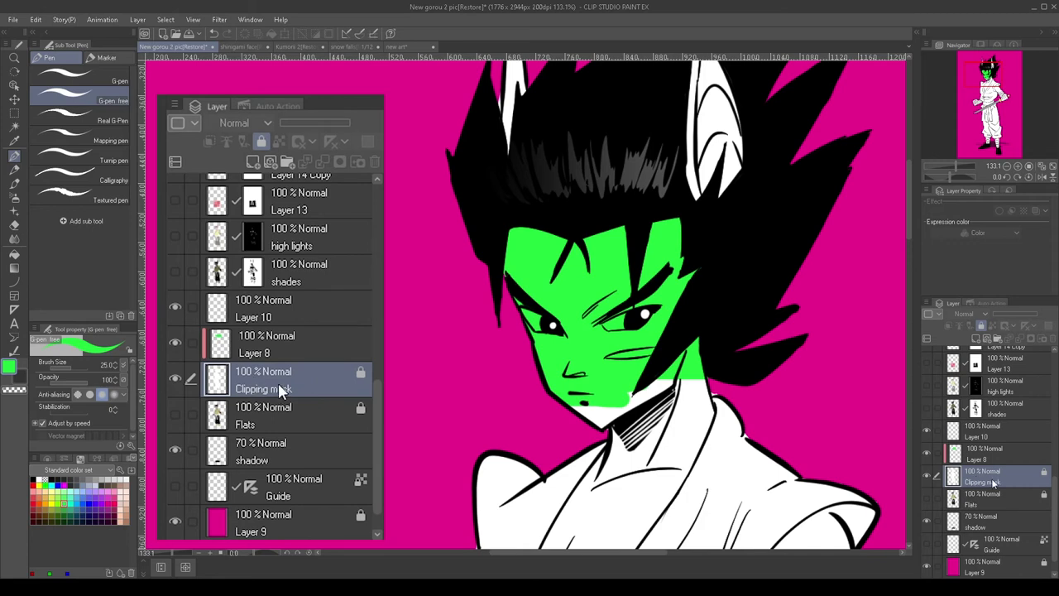
click(251, 163)
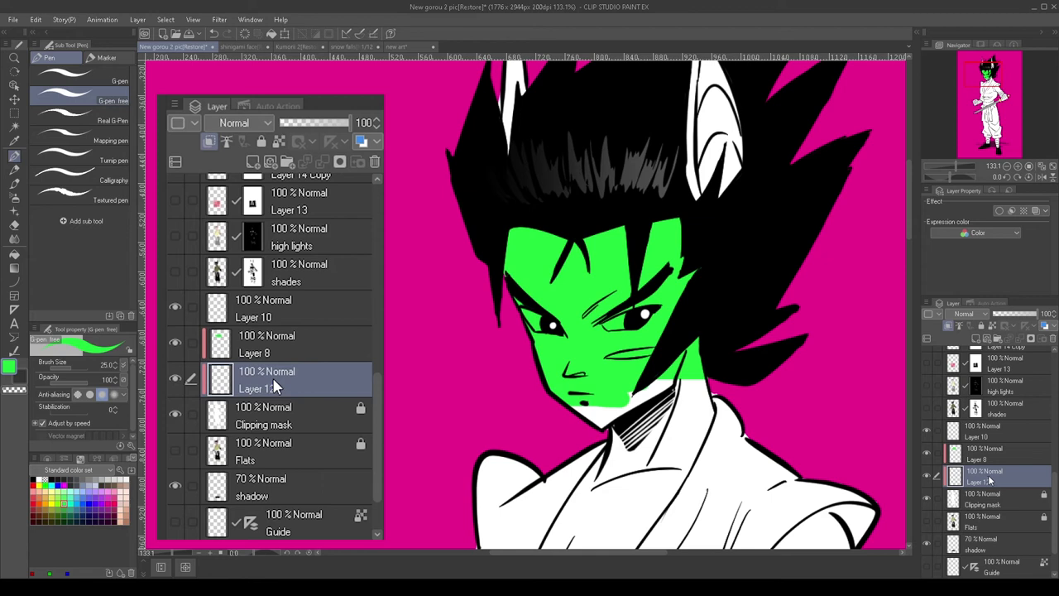
drag(275, 387, 278, 327)
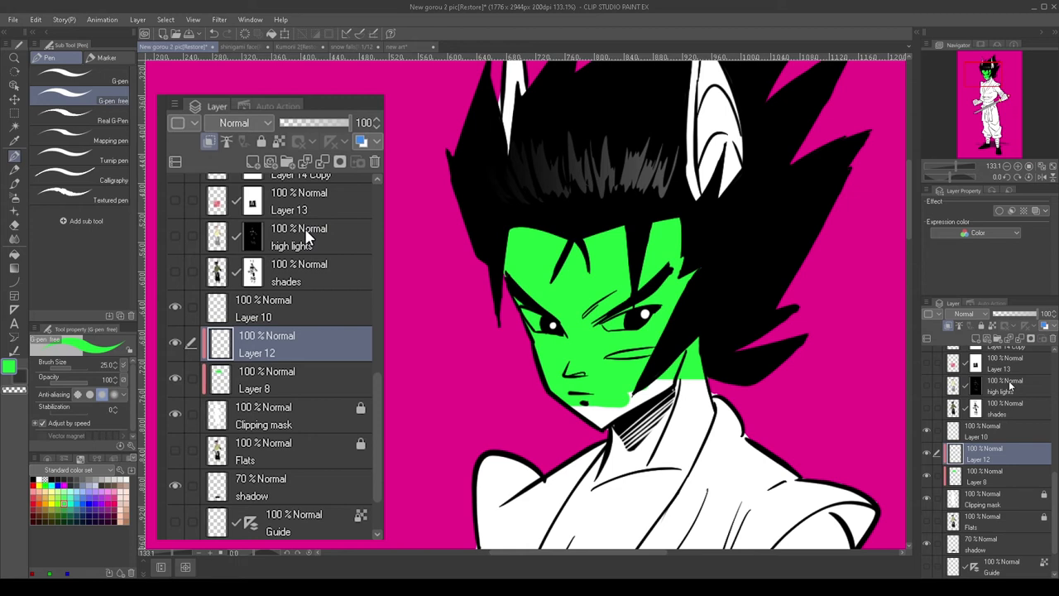
Paint red G-pen strokes across the character's forehead and the lower part of the ear on the upper clipped layer
click(34, 484)
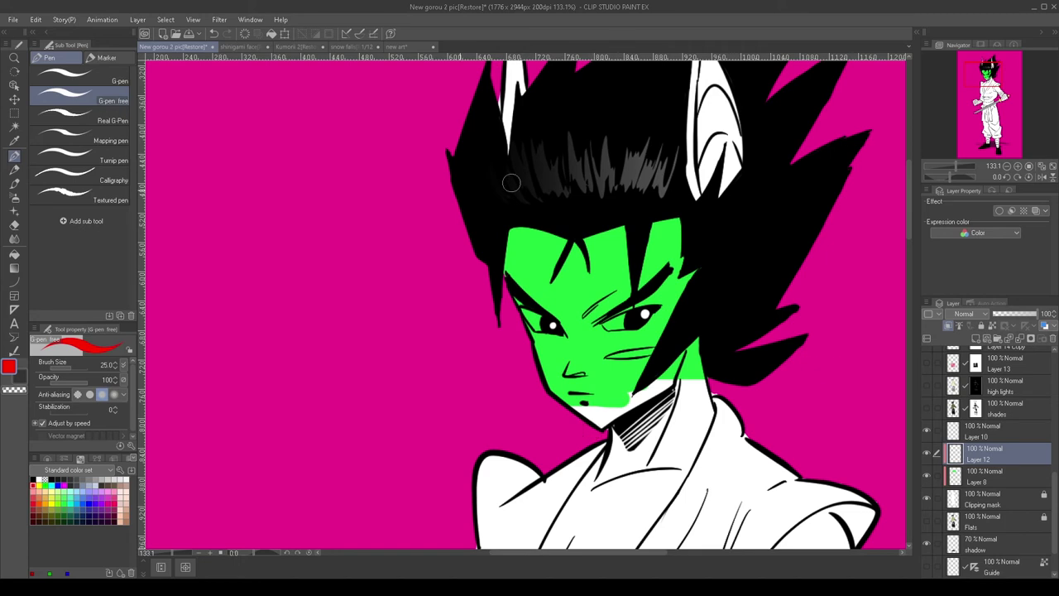
mouse_move(617, 238)
mouse_down()
mouse_move(546, 245)
mouse_move(574, 241)
mouse_move(662, 267)
mouse_move(529, 278)
mouse_up()
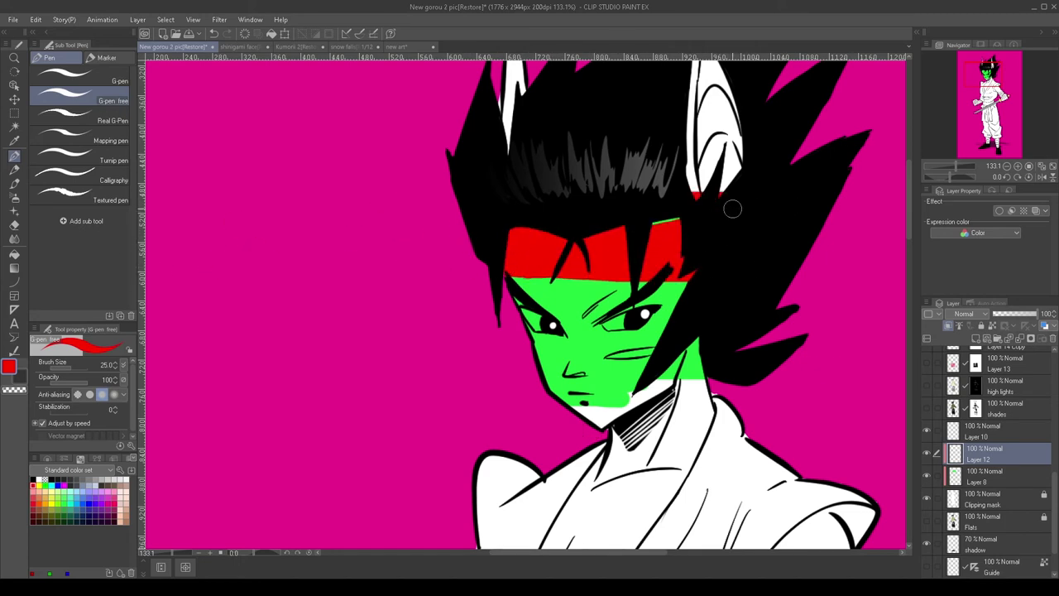
drag(704, 151, 741, 185)
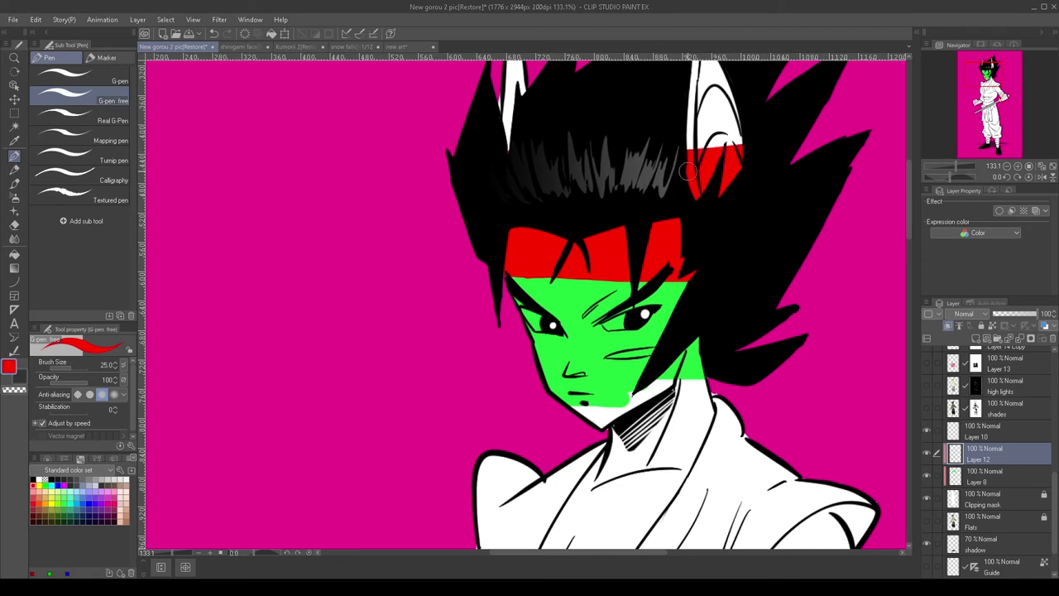
Erase the red paint from the forehead and ear with the Hard eraser
key(e)
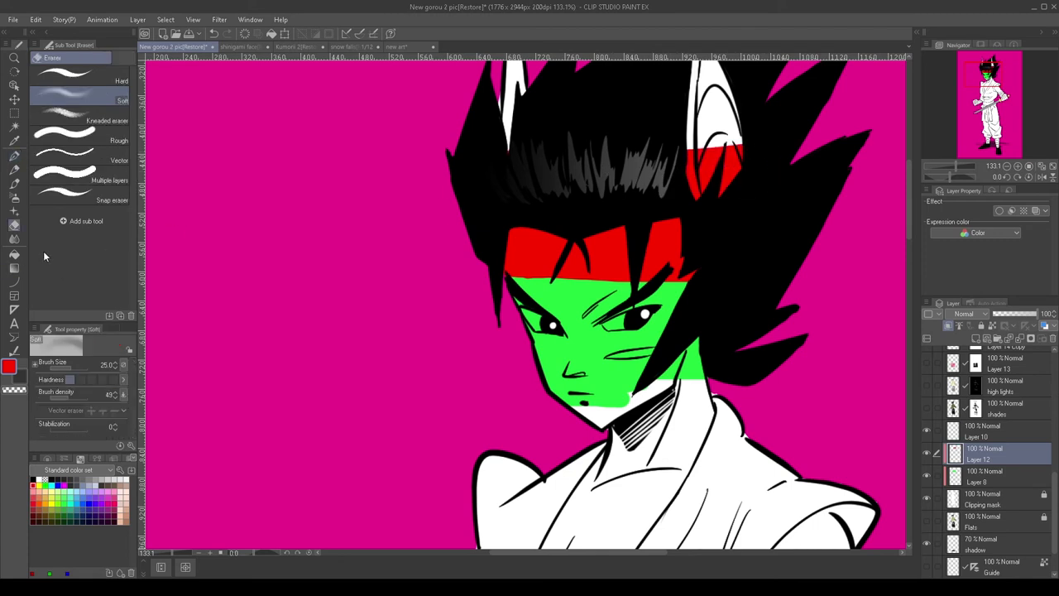
mouse_move(690, 160)
mouse_down()
mouse_move(718, 142)
mouse_move(703, 161)
mouse_move(732, 155)
mouse_move(732, 174)
mouse_move(736, 157)
mouse_up()
click(78, 76)
mouse_move(509, 244)
mouse_down()
mouse_move(548, 279)
mouse_move(687, 280)
mouse_move(628, 254)
mouse_move(682, 223)
mouse_up()
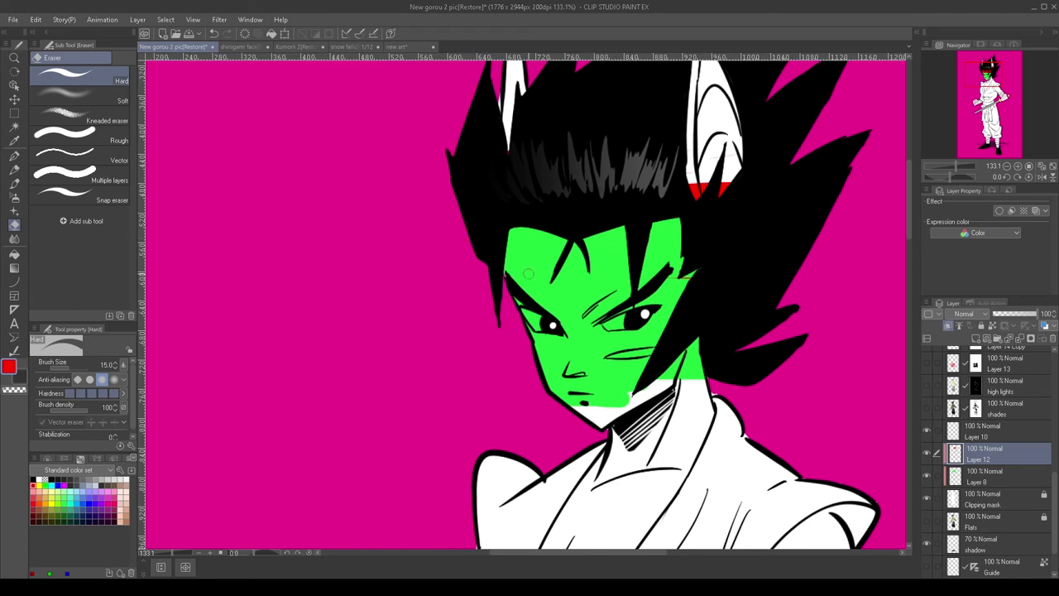
mouse_move(703, 185)
mouse_down()
mouse_move(718, 170)
mouse_move(695, 192)
mouse_up()
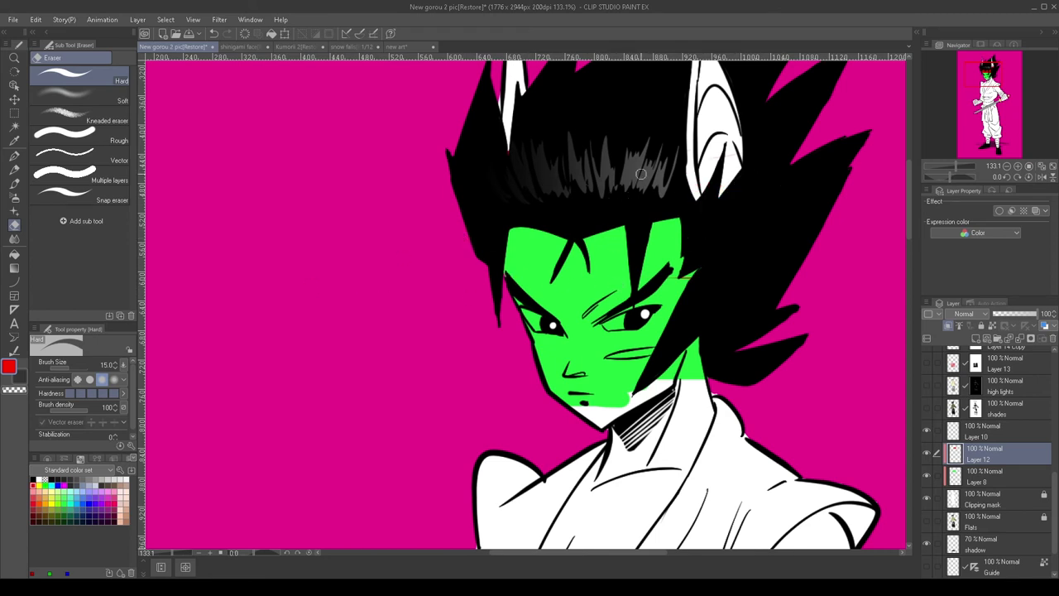